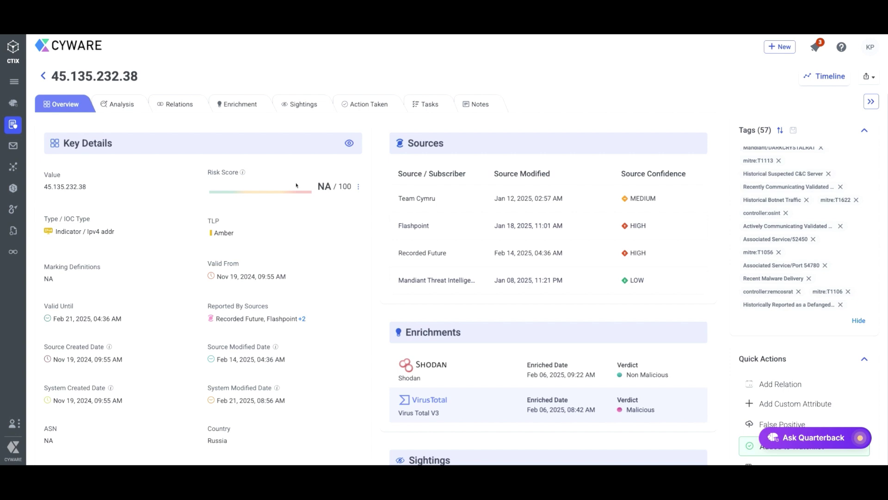
Step: Review the overview of indicator 45.135.232.38, covering its key details, sources, enrichments, relations and history of actions taken
scroll(291, 224, "down", 1)
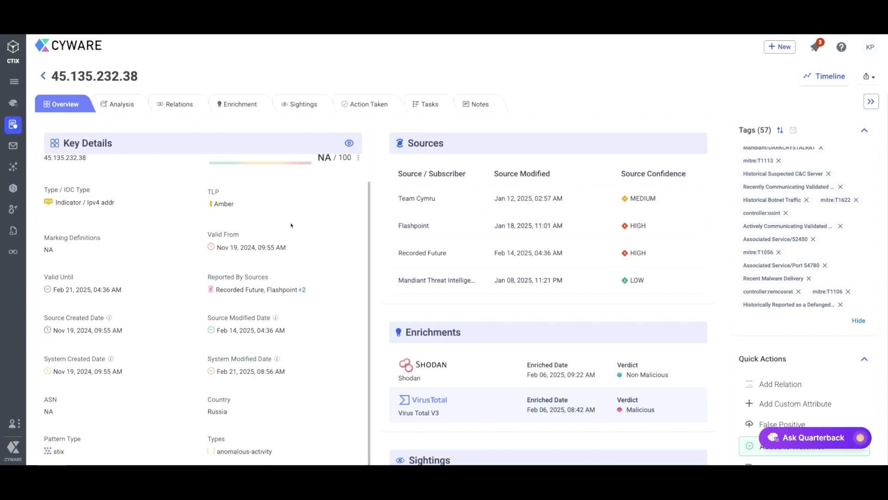
scroll(292, 226, "down", 5)
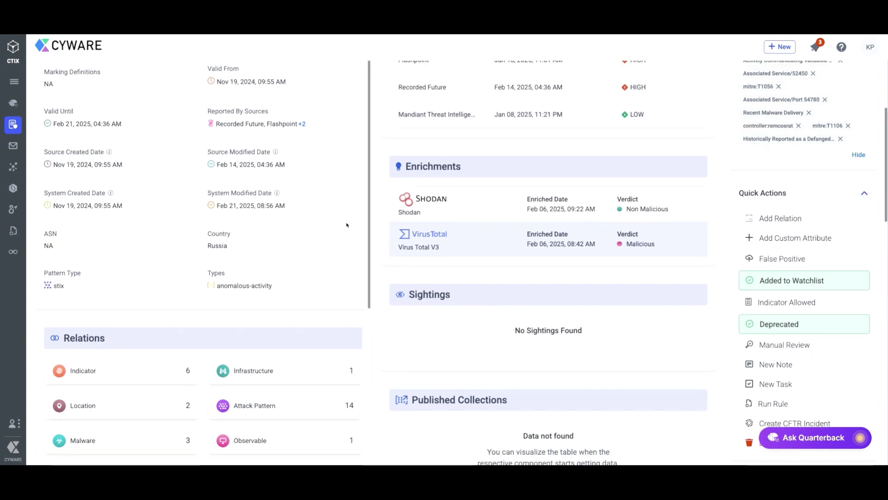
scroll(346, 225, "down", 5)
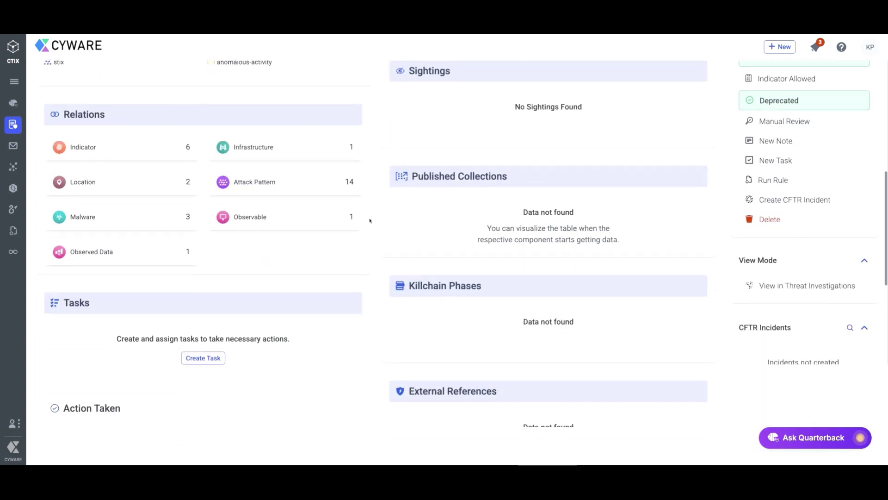
scroll(370, 221, "down", 6)
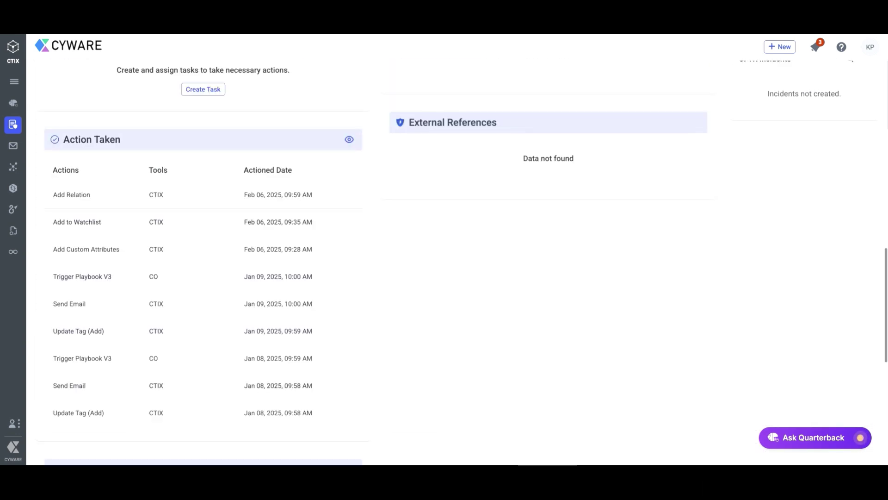
scroll(259, 236, "down", 1)
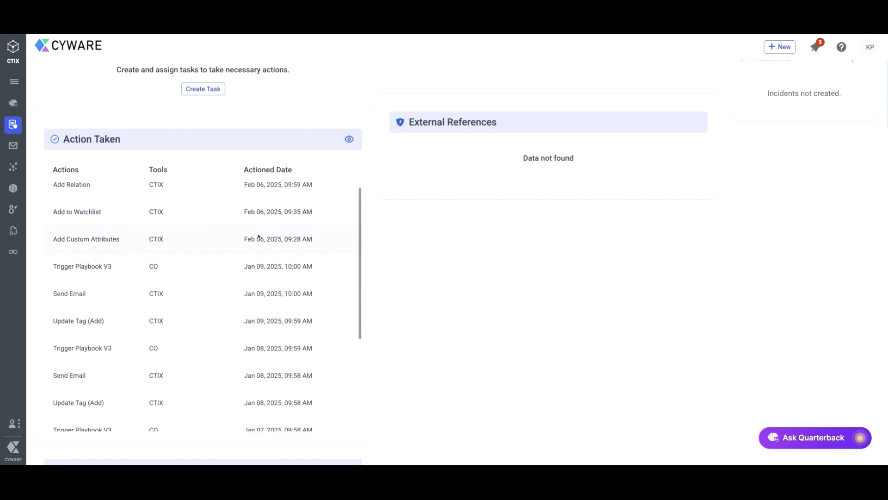
scroll(349, 244, "down", 4)
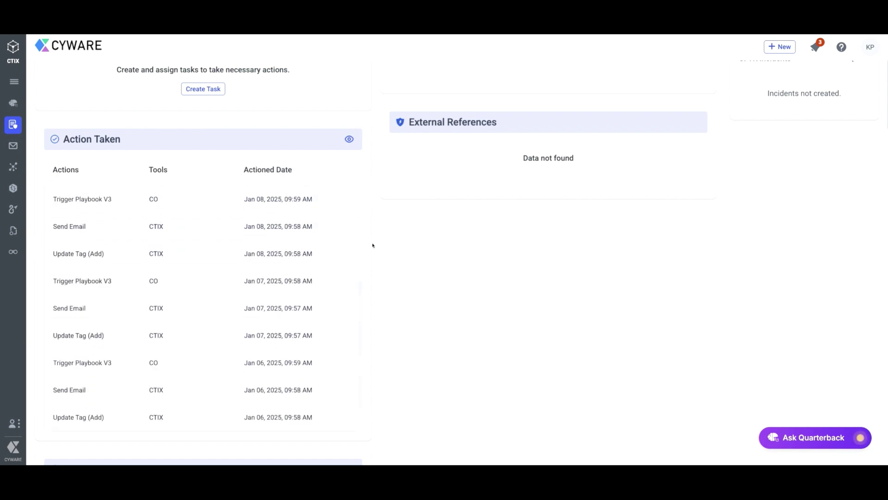
scroll(375, 245, "down", 3)
Step: Examine the custom attributes of indicator 45.135.232.38, including its risk, threat, confidence and reputation scores
scroll(375, 246, "down", 3)
scroll(278, 276, "down", 1)
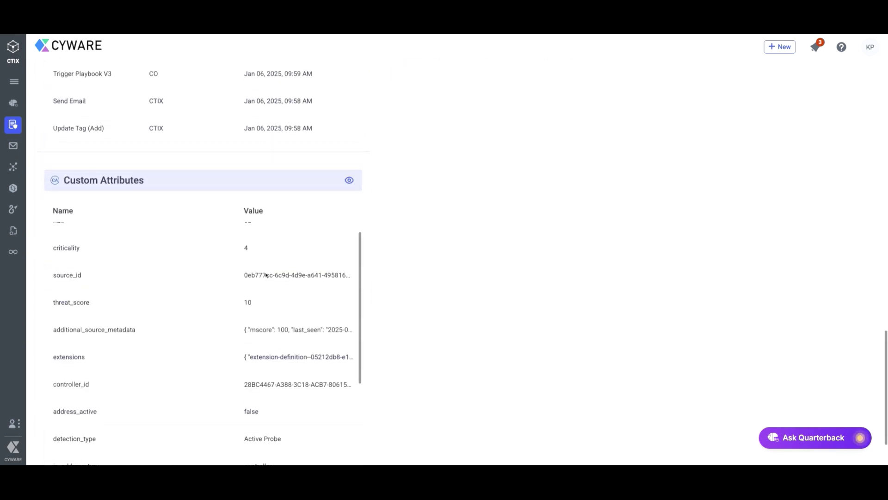
scroll(266, 275, "up", 1)
scroll(269, 276, "down", 1)
scroll(270, 285, "down", 2)
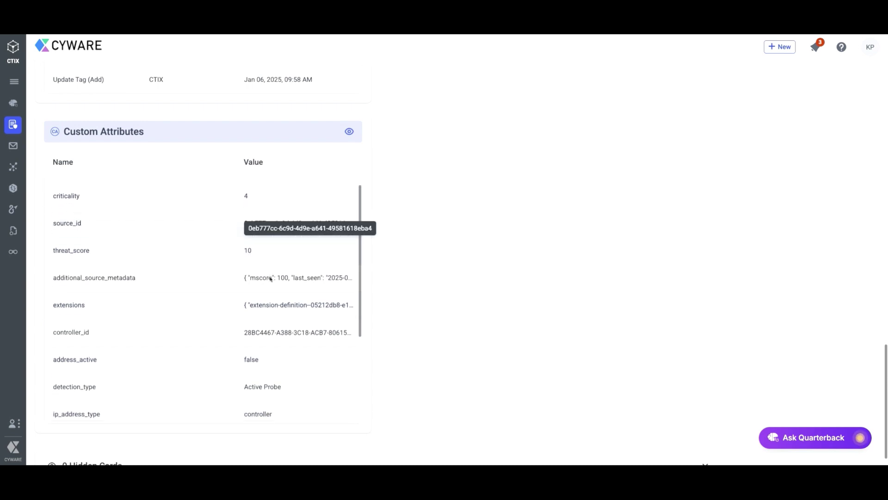
scroll(255, 296, "up", 2)
scroll(248, 290, "down", 4)
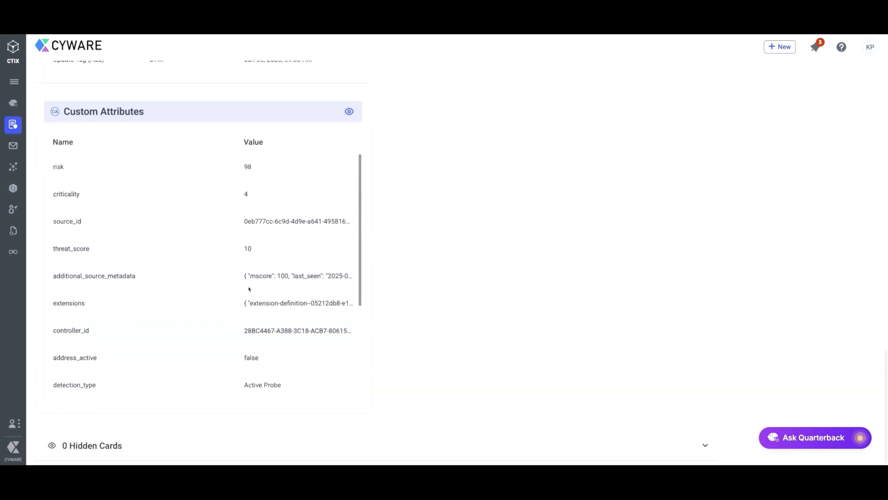
scroll(249, 289, "down", 6)
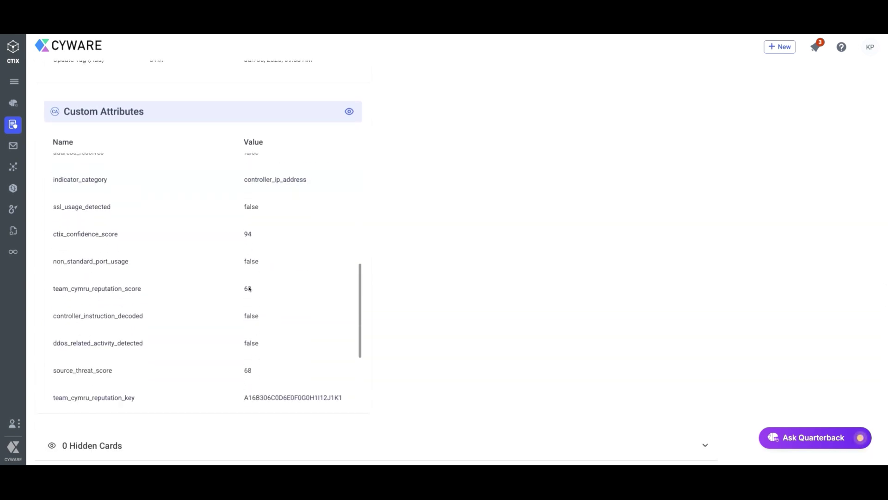
Step: Open the analysis details of indicator 45.135.232.38 and look through its tags
scroll(249, 289, "up", 10)
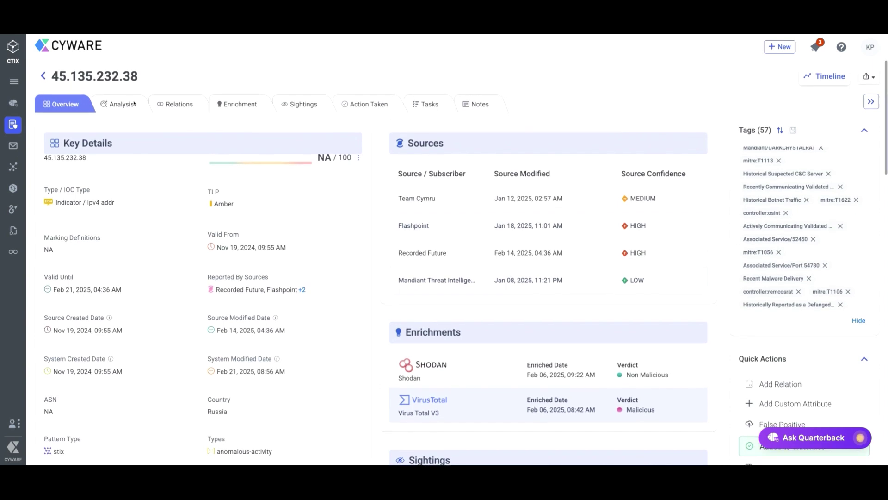
left_click(130, 105)
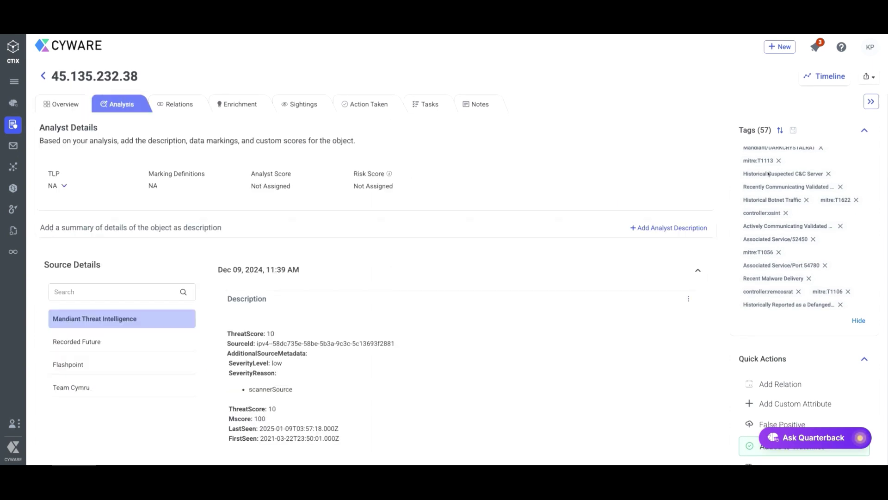
scroll(794, 262, "up", 3)
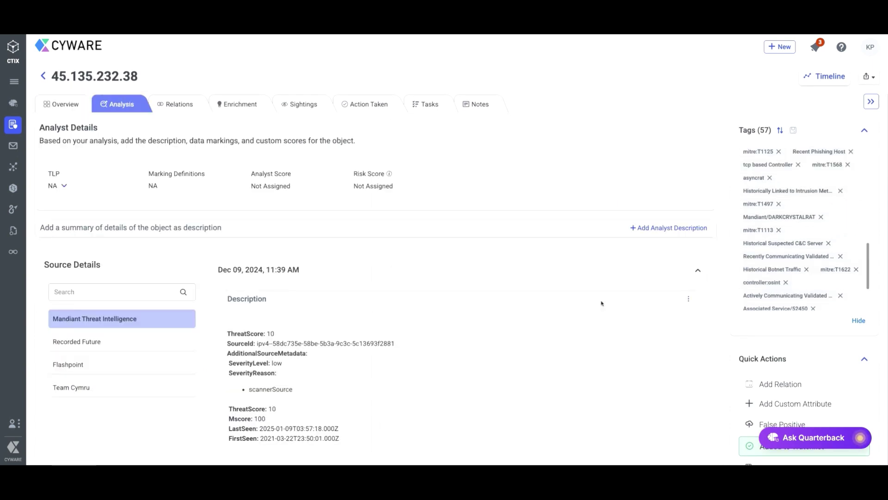
scroll(813, 178, "up", 3)
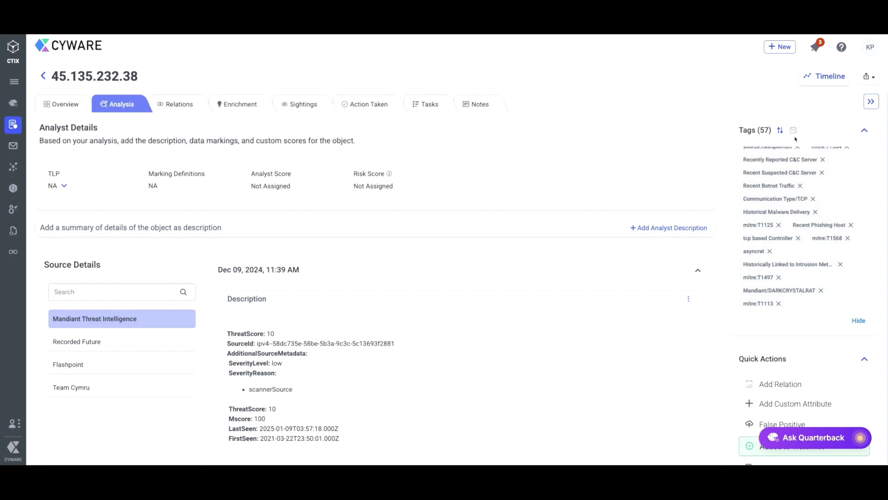
Step: Read the Team Cymru source description for reputation, geolocation, network analysis, associated infrastructure, malware, services and insights
left_click(132, 389)
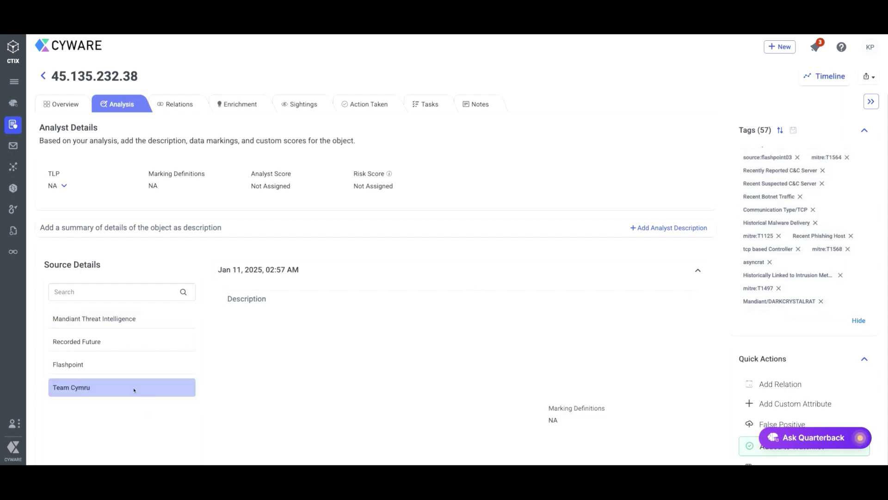
scroll(633, 315, "down", 5)
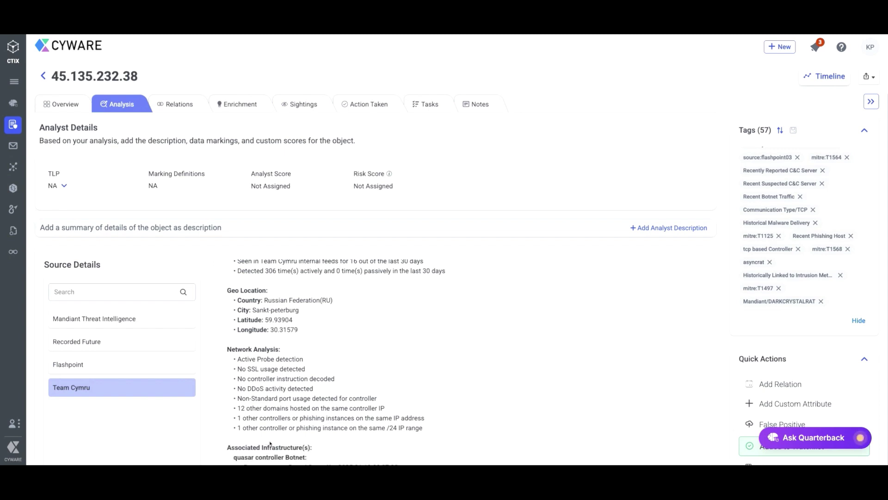
scroll(636, 349, "down", 8)
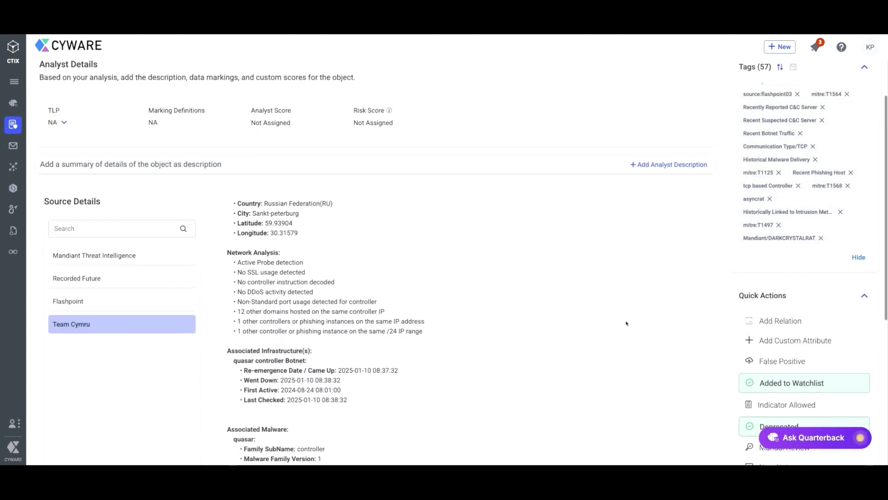
scroll(499, 338, "up", 7)
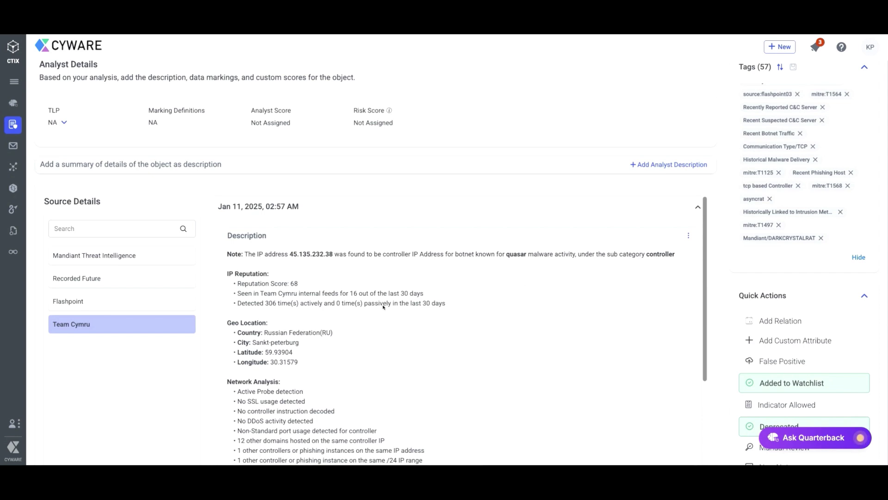
scroll(383, 307, "down", 4)
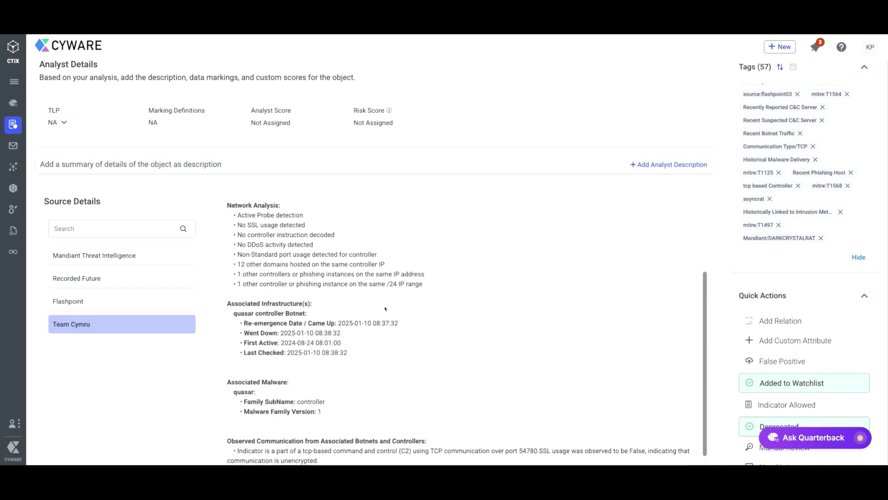
scroll(385, 308, "up", 2)
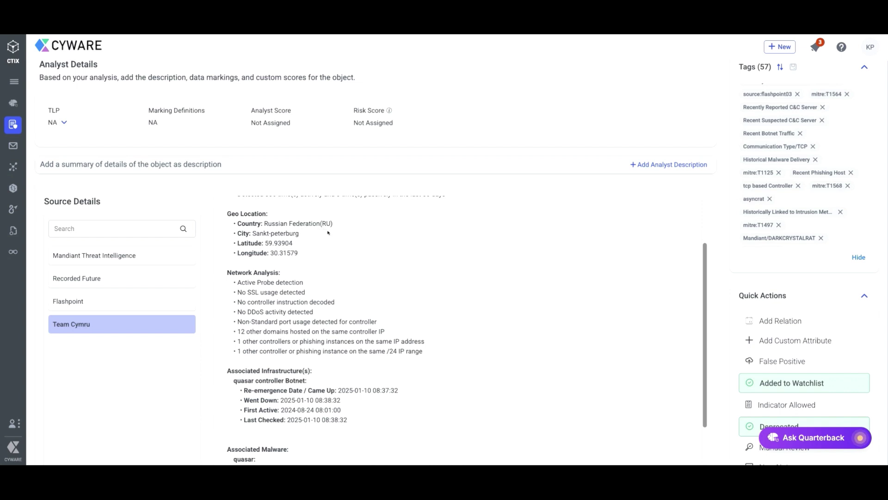
scroll(374, 368, "down", 3)
scroll(374, 368, "down", 2)
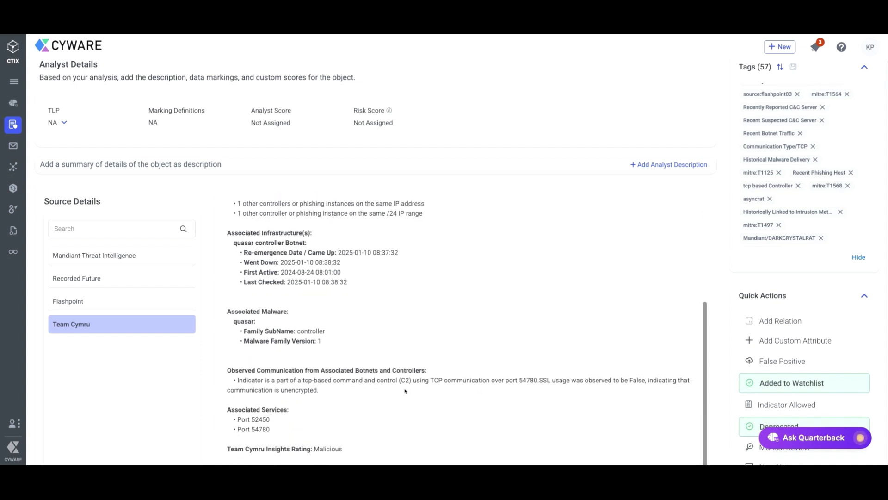
scroll(308, 391, "down", 3)
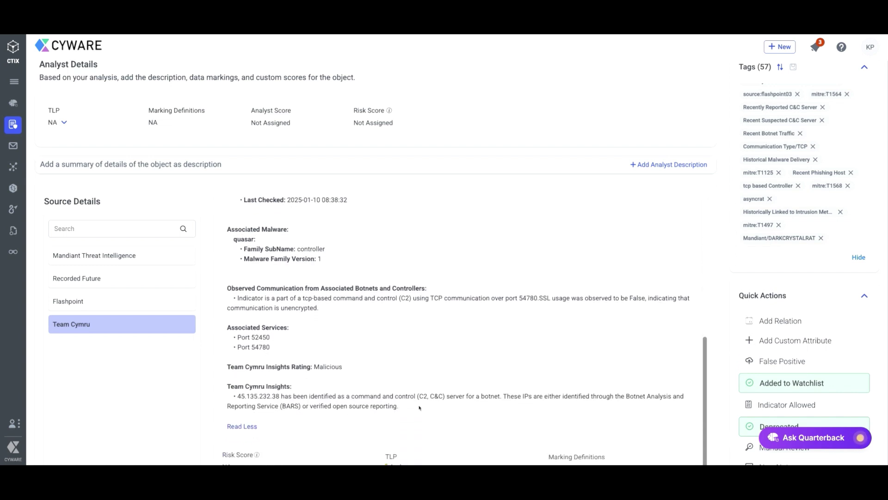
scroll(448, 397, "up", 3)
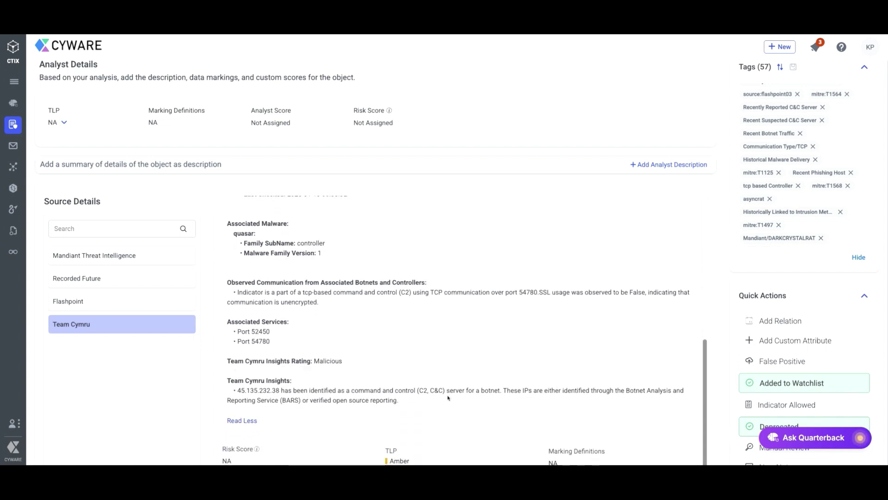
scroll(253, 240, "up", 2)
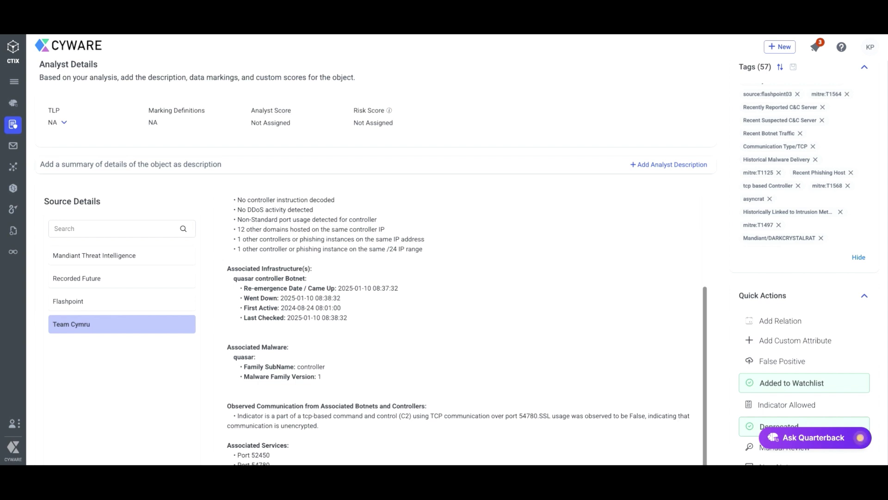
scroll(388, 273, "up", 8)
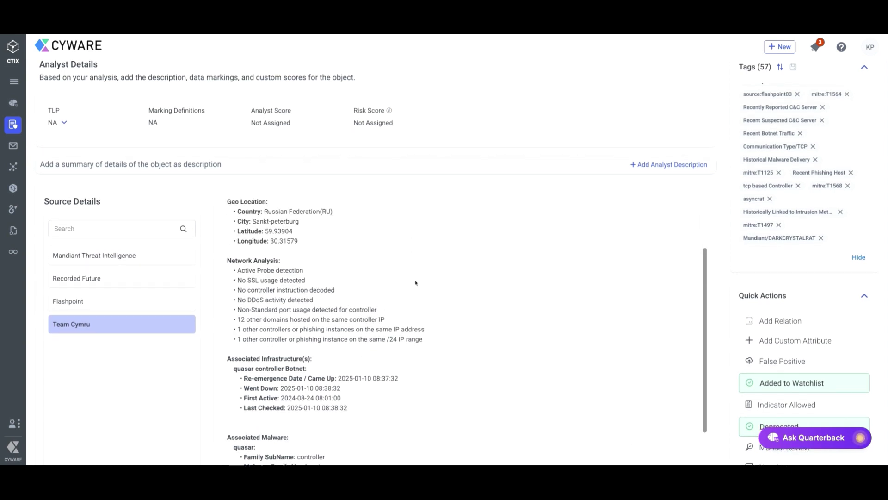
Step: Show the relations of indicator 45.135.232.38 and examine the source-specific chart and the forward relationship table
scroll(415, 284, "up", 3)
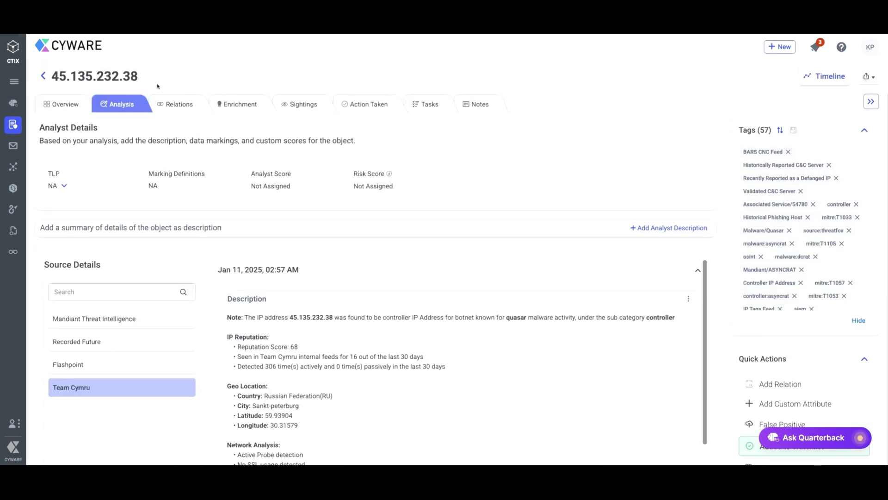
left_click(174, 104)
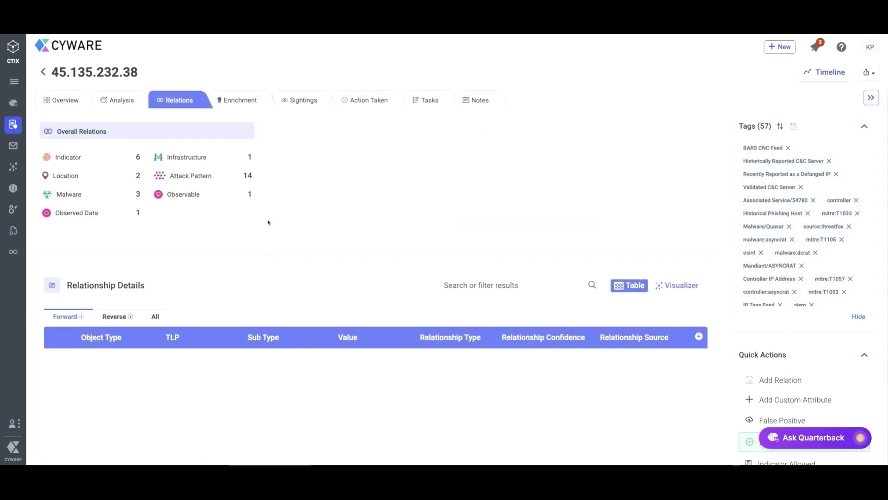
scroll(509, 280, "down", 1)
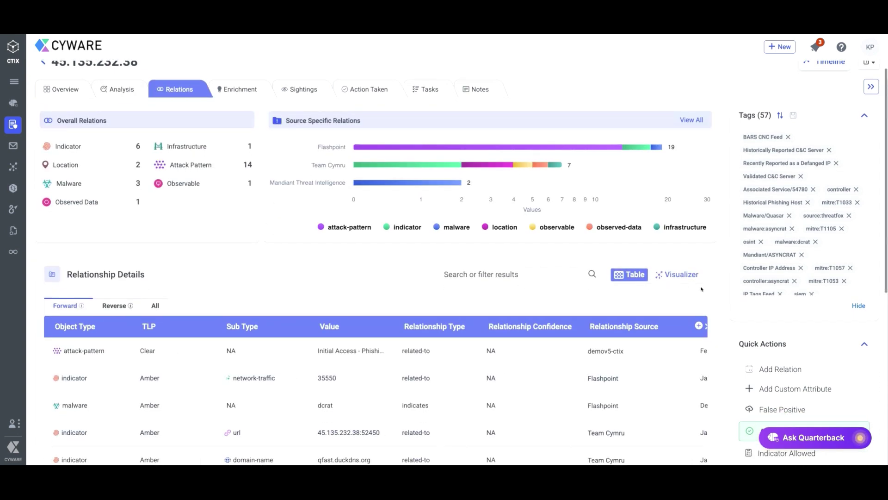
scroll(418, 313, "down", 3)
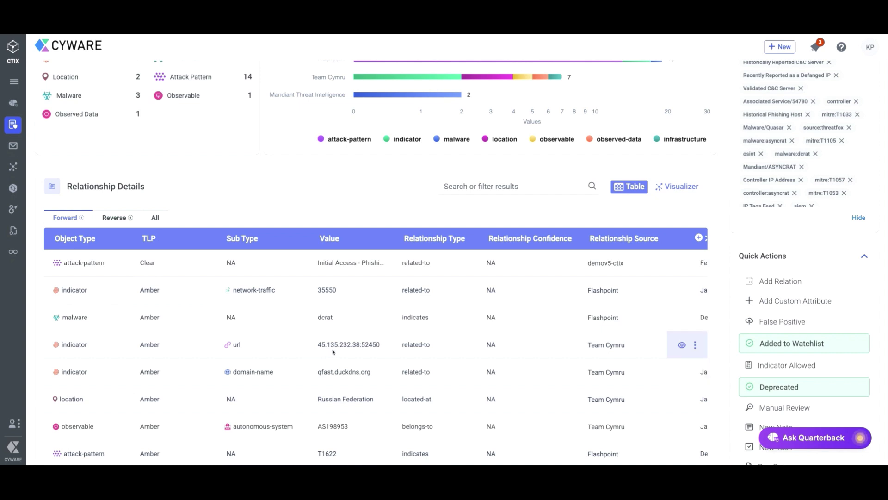
scroll(328, 409, "down", 2)
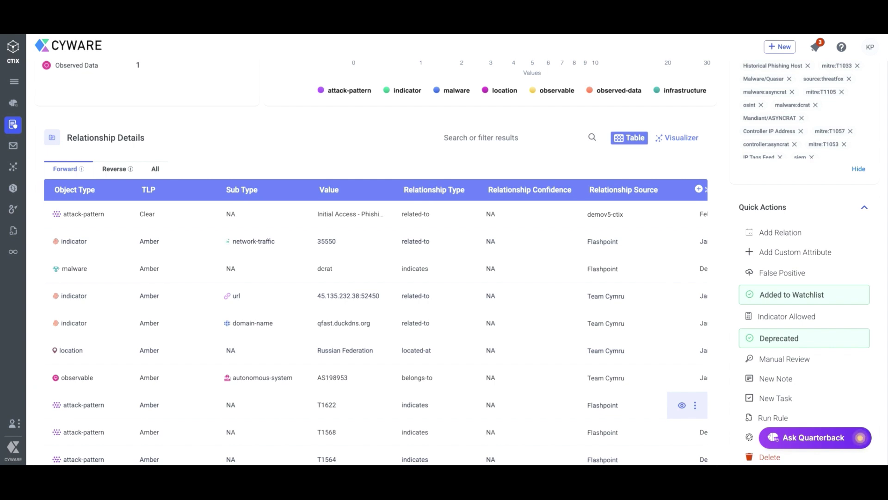
scroll(328, 406, "up", 1)
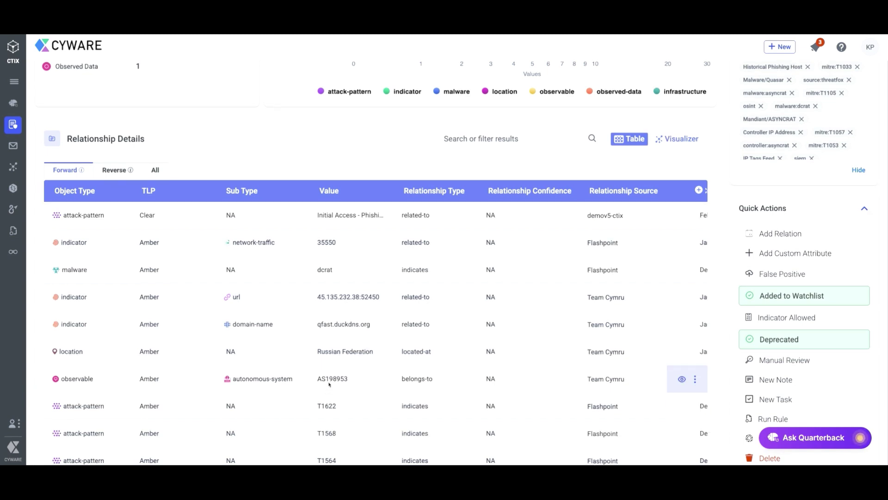
Step: Open the related domain indicator qfast.duckdns.org and view its overview, analysis and relations
left_click(328, 331)
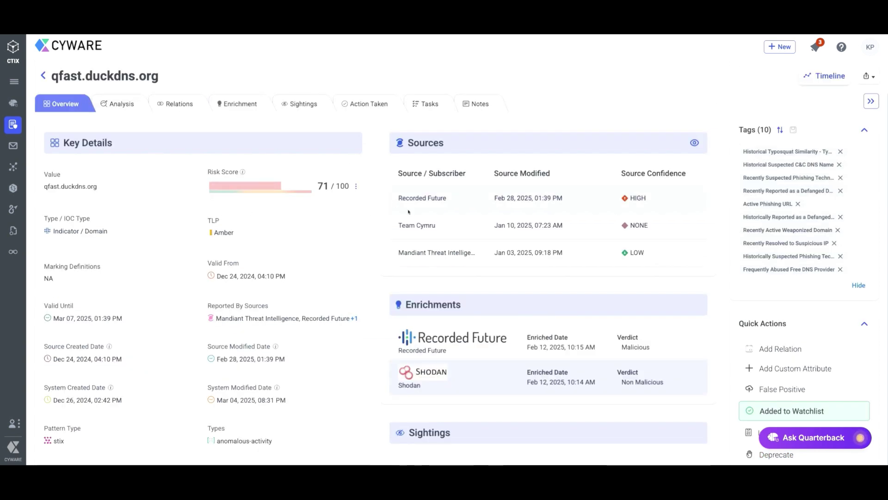
scroll(314, 179, "down", 1)
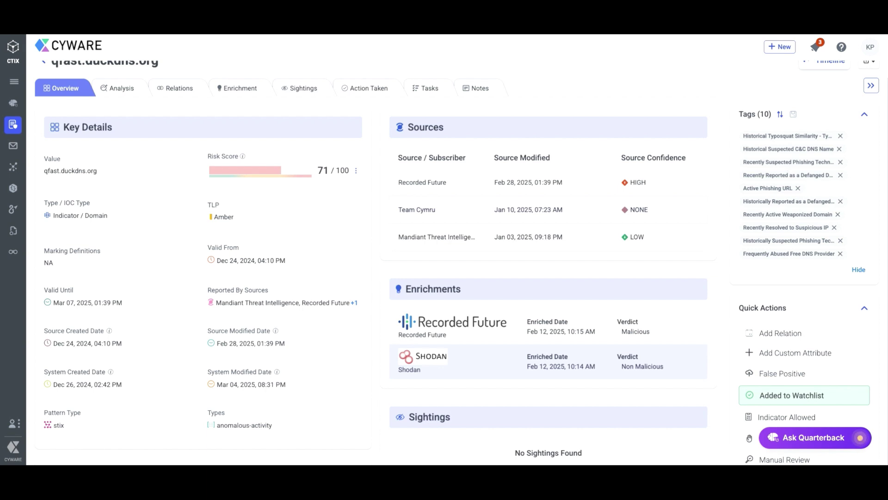
left_click(124, 88)
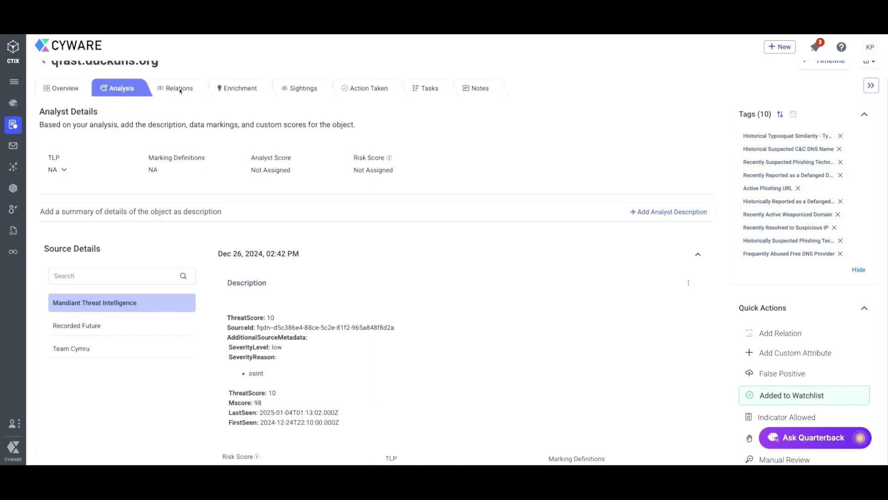
left_click(180, 88)
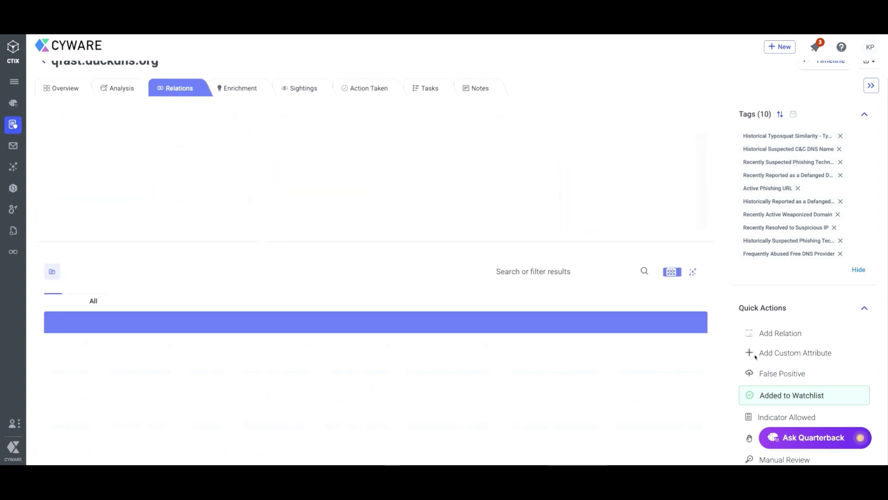
Step: Examine the reverse relationship table of domain indicator qfast.duckdns.org and the quick actions available for it
scroll(763, 256, "down", 2)
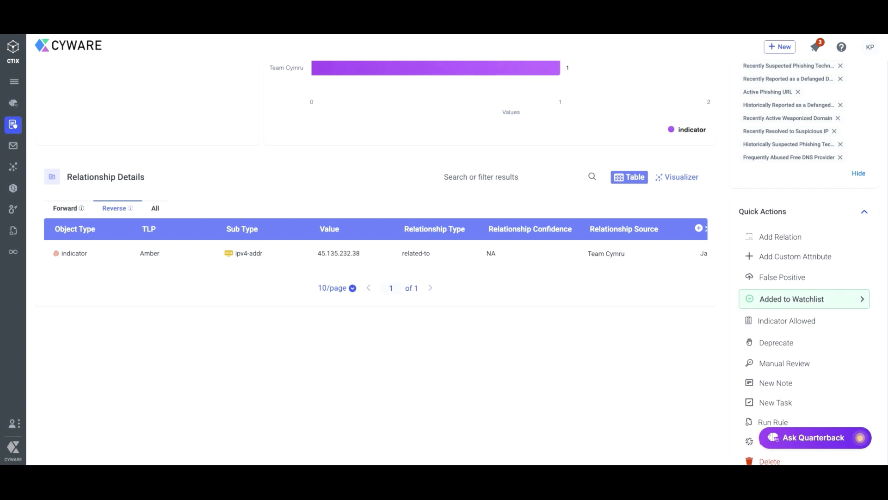
mouse_move(319, 257)
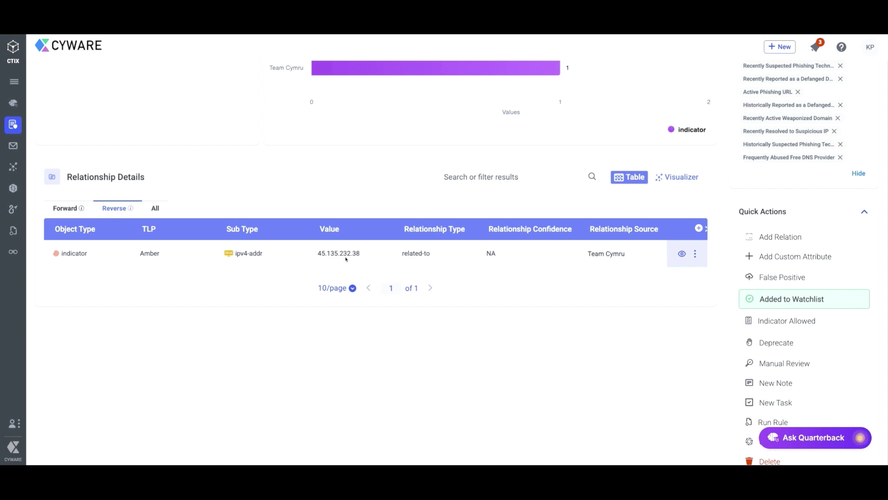
scroll(345, 260, "right", 1)
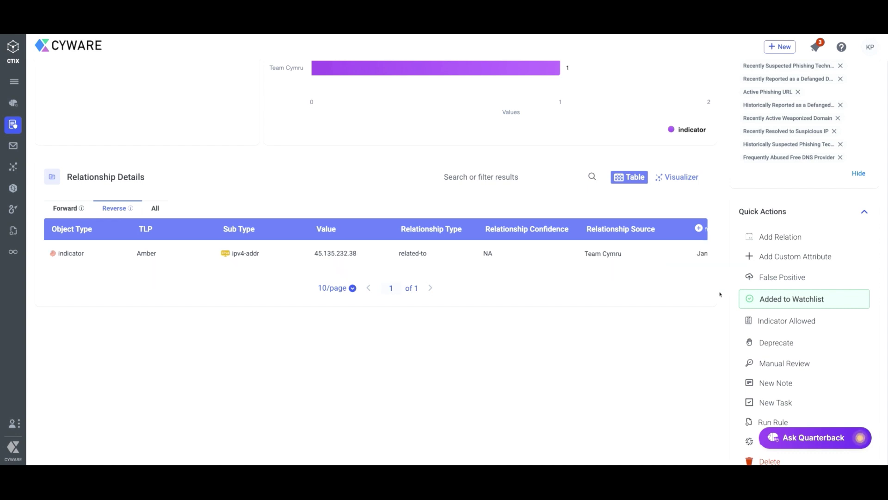
scroll(810, 294, "down", 1)
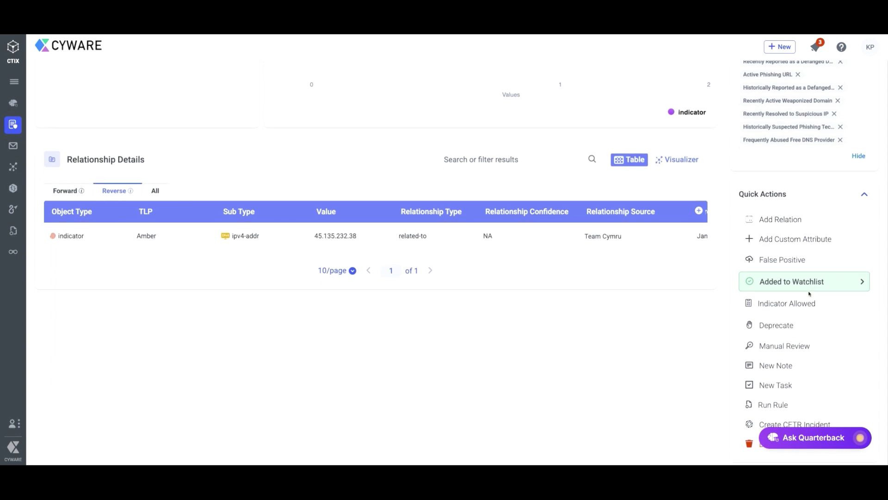
Step: Review the forward relations and quick actions of indicator 45.135.232.38, and return to the relations overview of qfast.duckdns.org
scroll(810, 294, "up", 3)
left_click(777, 380)
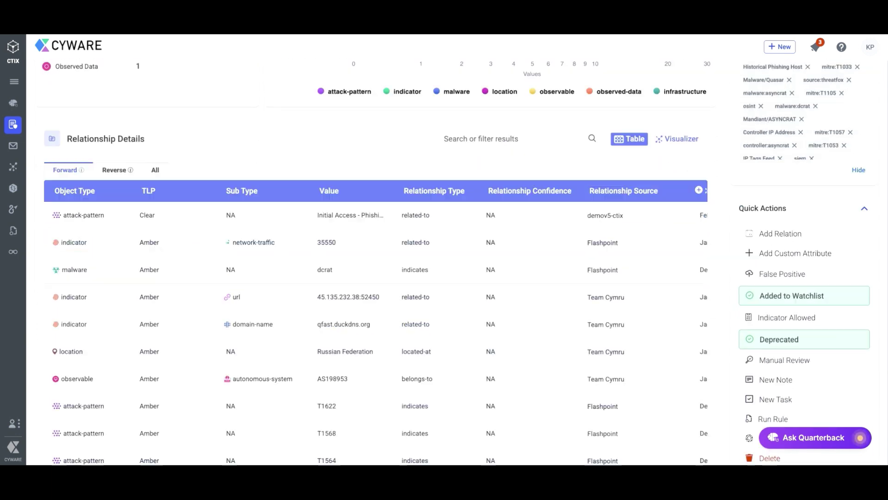
scroll(799, 335, "down", 1)
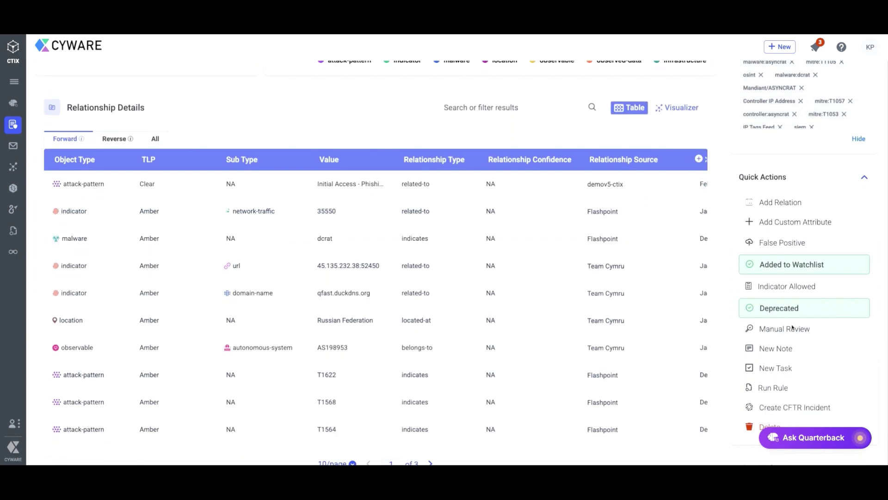
scroll(783, 275, "up", 1)
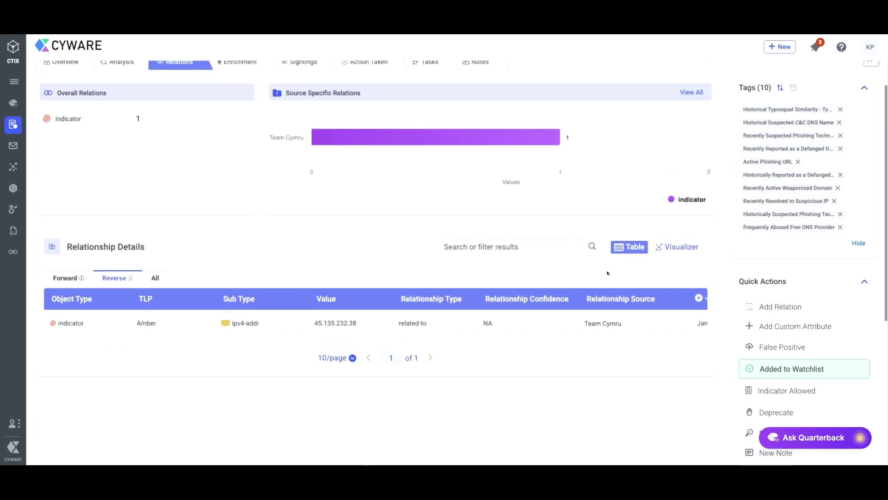
scroll(602, 287, "up", 1)
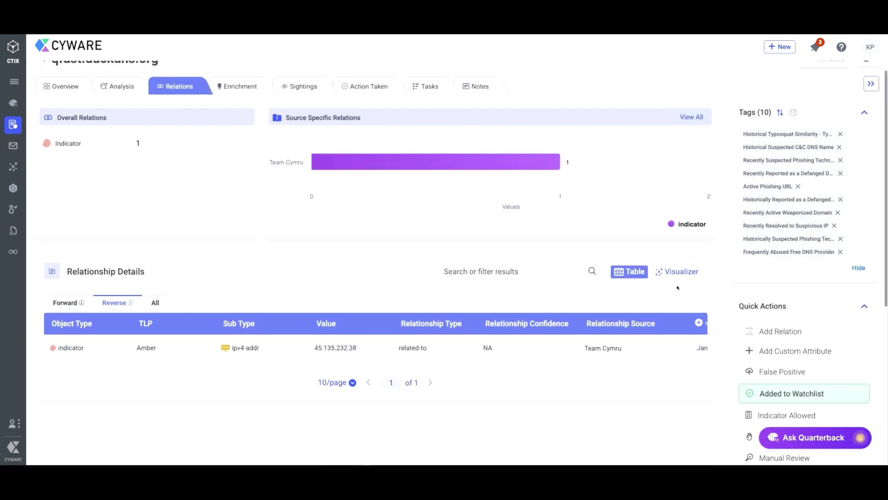
scroll(677, 288, "down", 1)
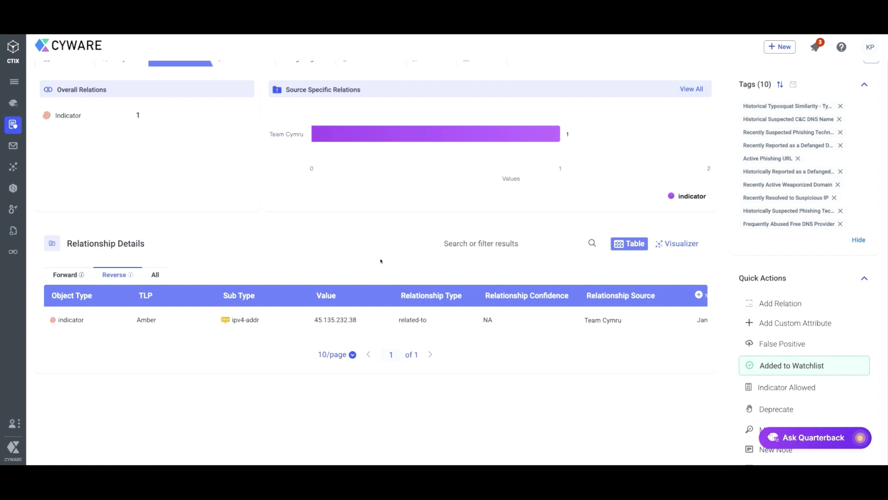